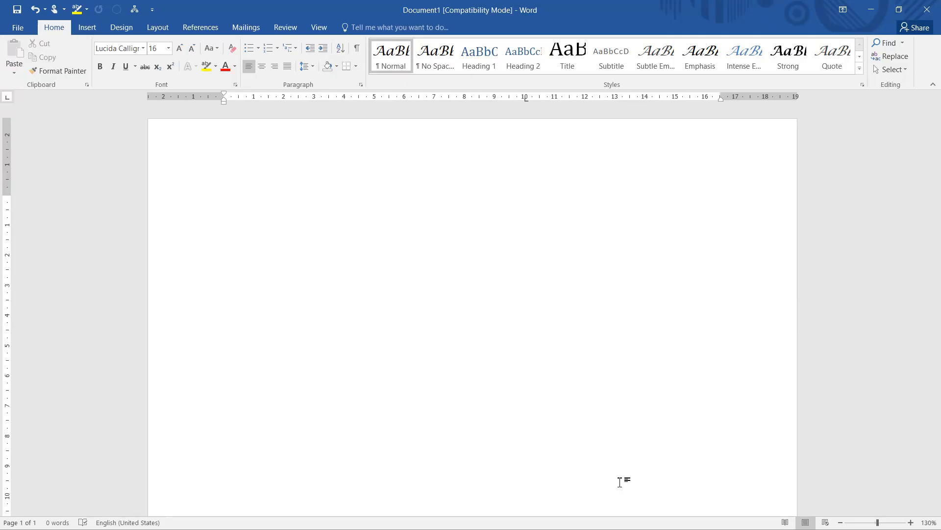
# - Insert a field with the code =7834\*cardtext and update it to spell the number in words
pyautogui.hotkey('ctrl', 'F9')
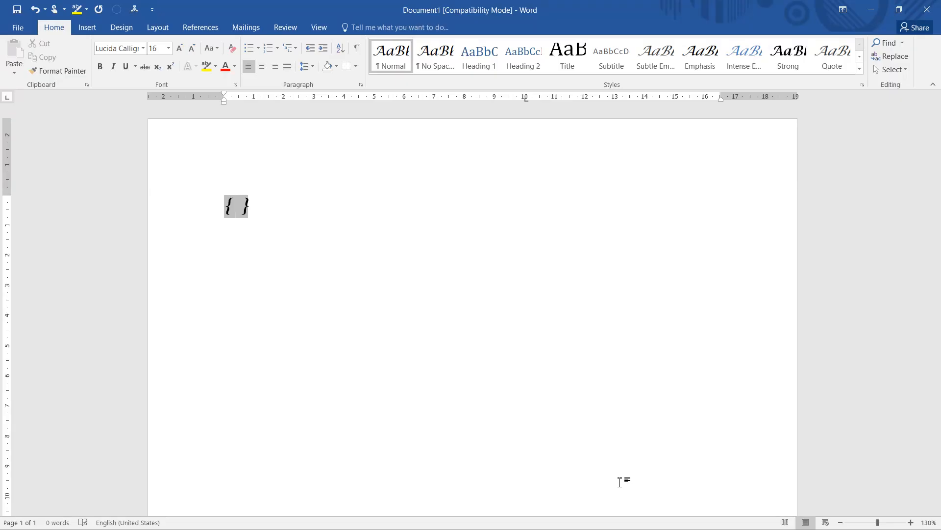
pyautogui.write('=')
pyautogui.write('7834 ')
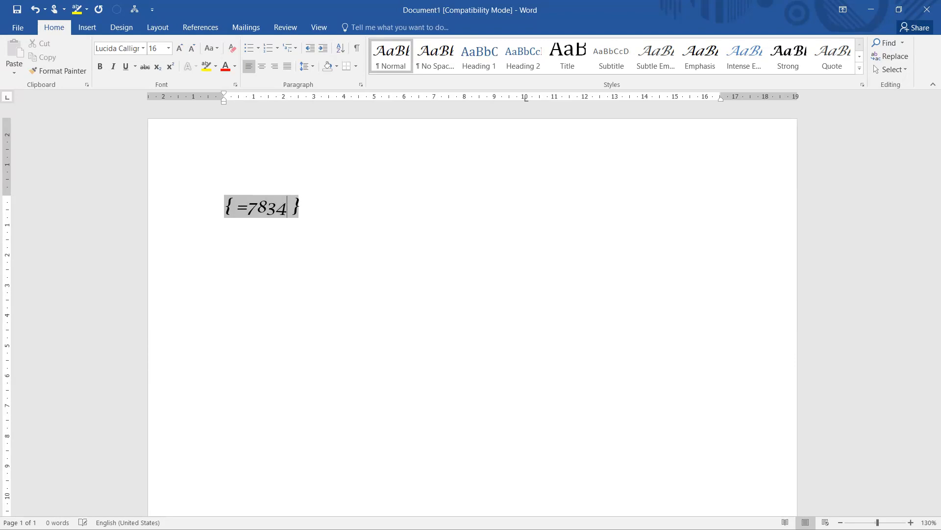
pyautogui.write('\\*car')
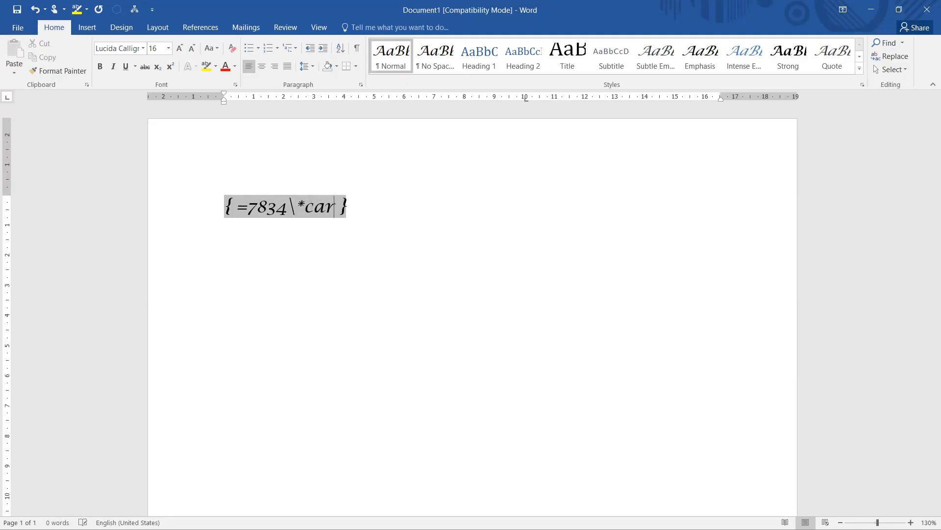
pyautogui.write('dtext')
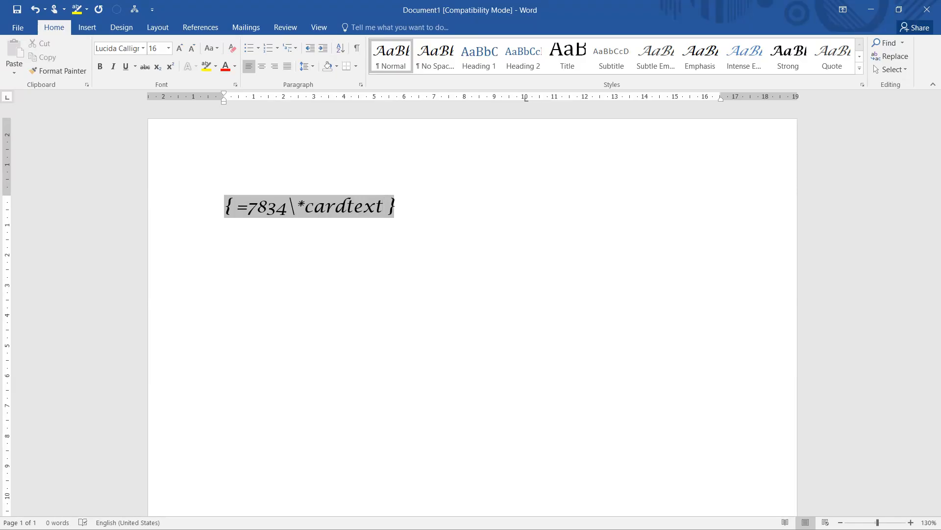
pyautogui.press('super+s')
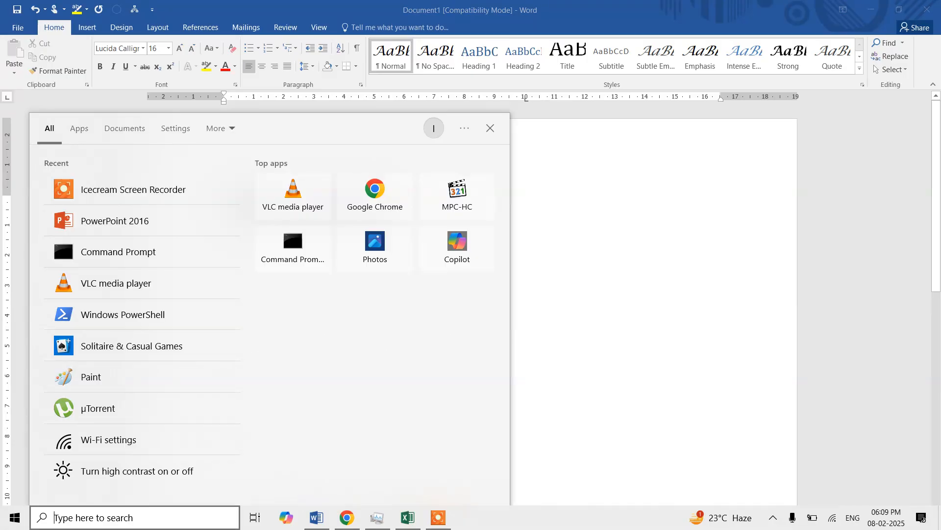
pyautogui.press('Escape')
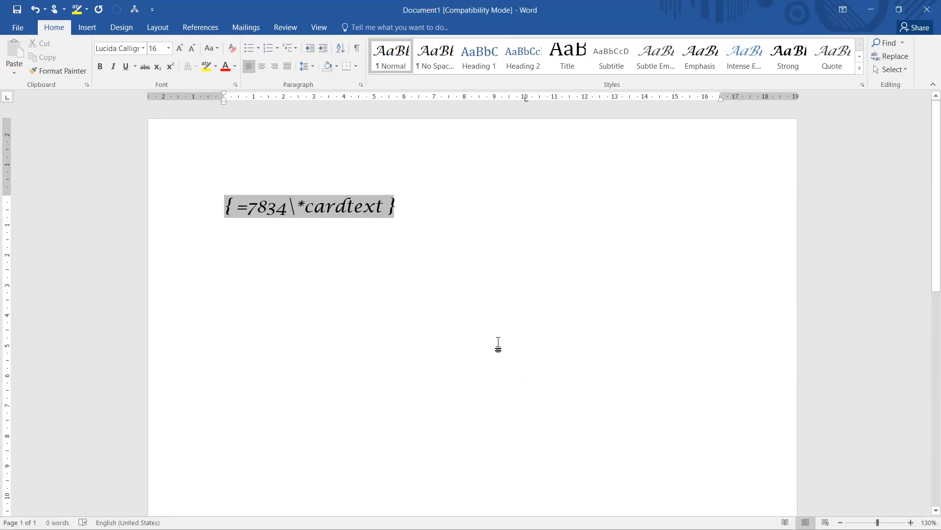
pyautogui.rightClick(387, 208)
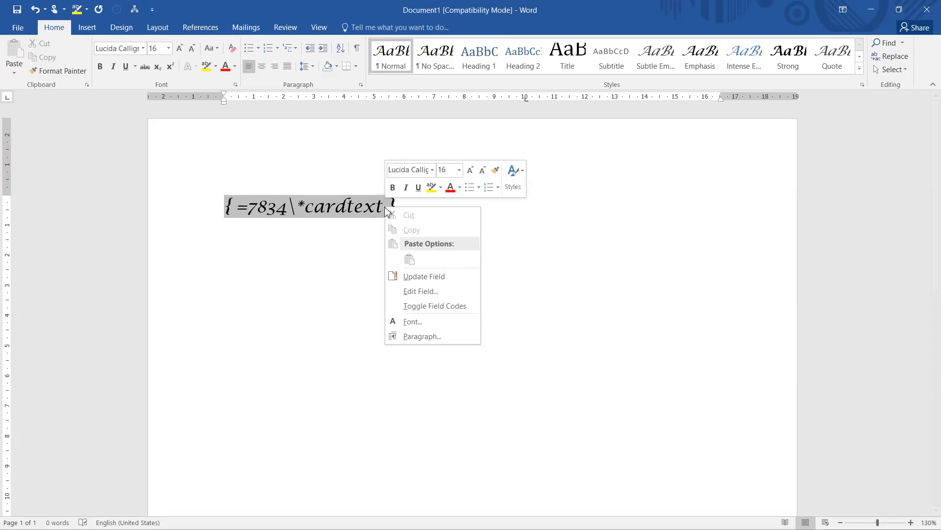
pyautogui.click(427, 277)
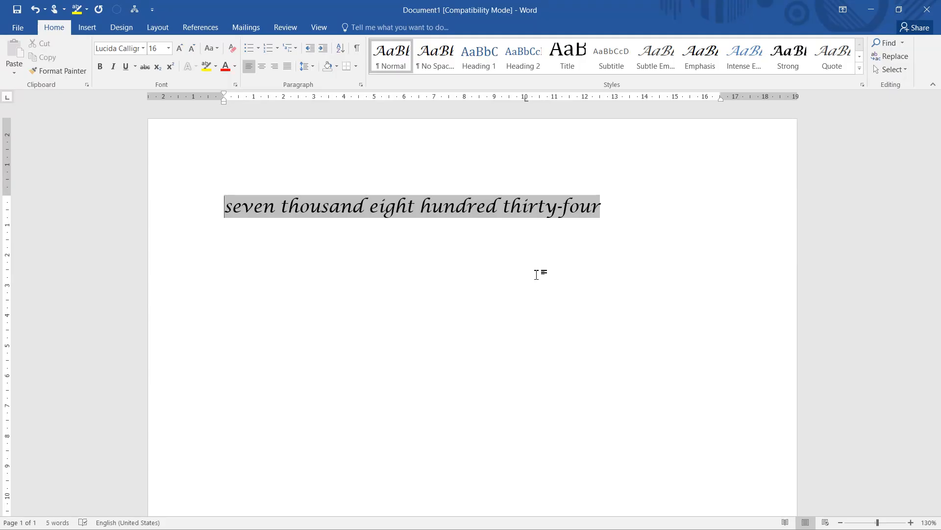
# - Add two new paragraphs below the spelled-out number for the next entry
pyautogui.click(608, 212)
pyautogui.press('Return')
pyautogui.press('Return')
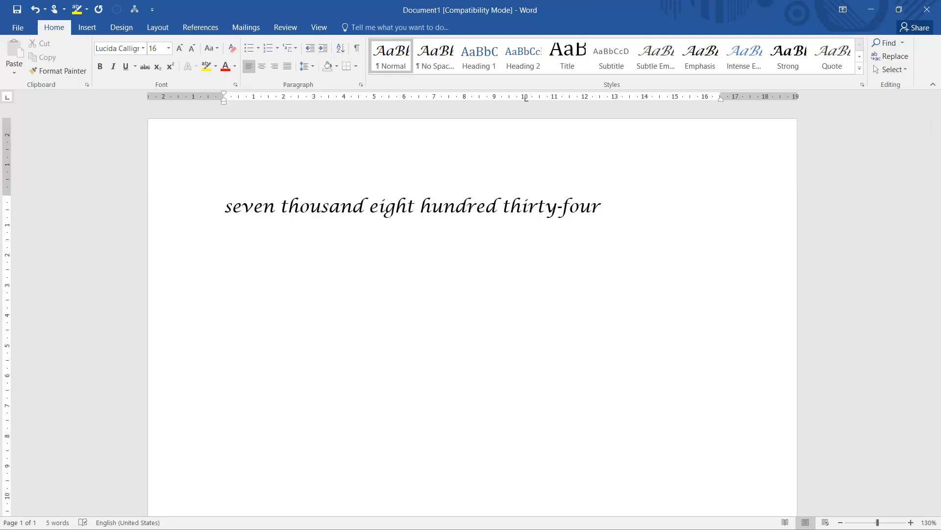
# - Switch to the Windows Calculator and show its Standard mode
pyautogui.press('super')
pyautogui.write('calc')
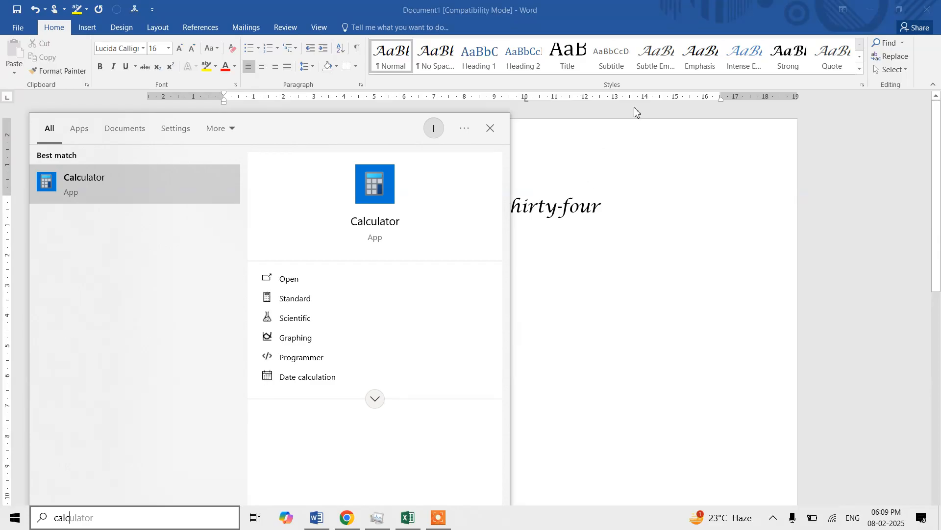
pyautogui.click(99, 179)
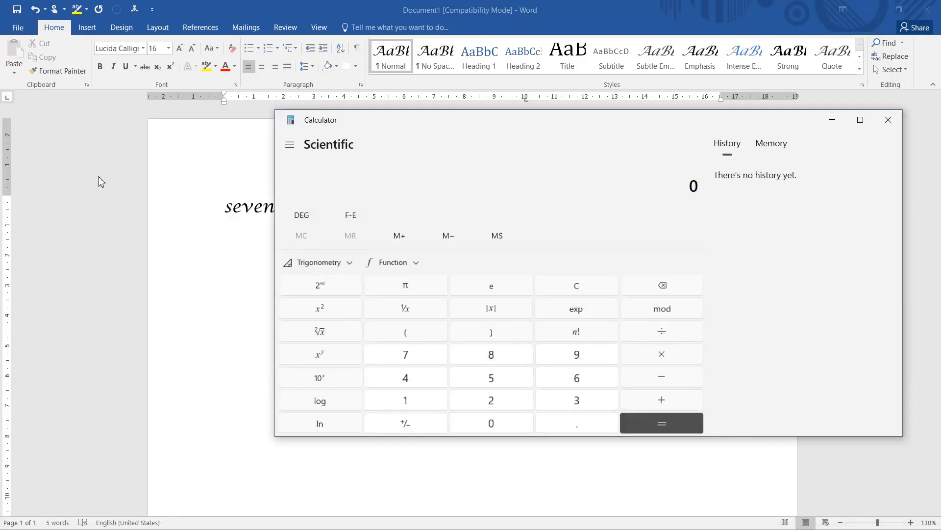
pyautogui.click(292, 147)
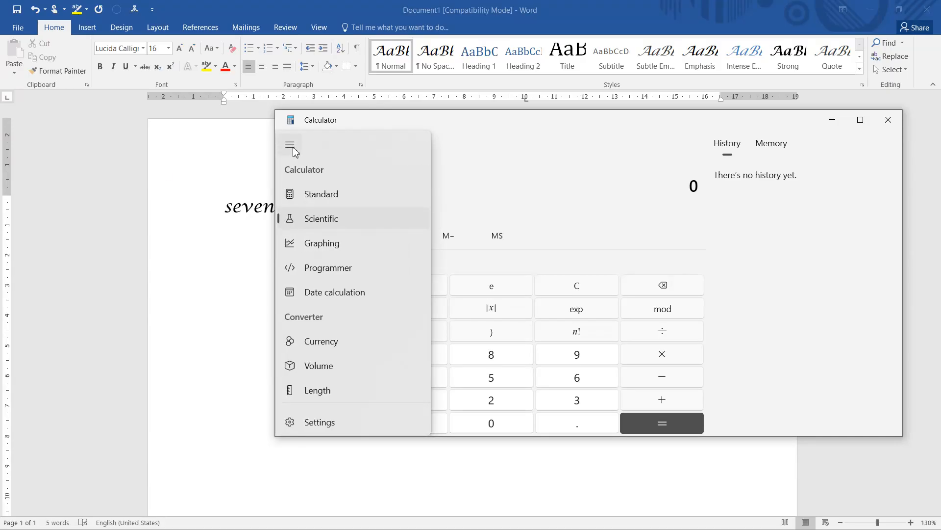
pyautogui.click(320, 199)
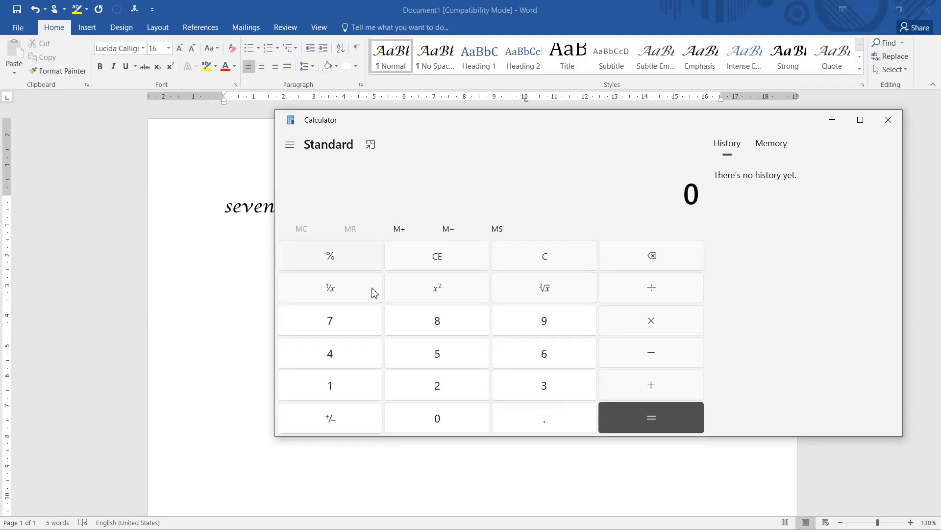
# - Show the Calculator's Scientific mode, start the expression (15, and close the Calculator
pyautogui.click(290, 146)
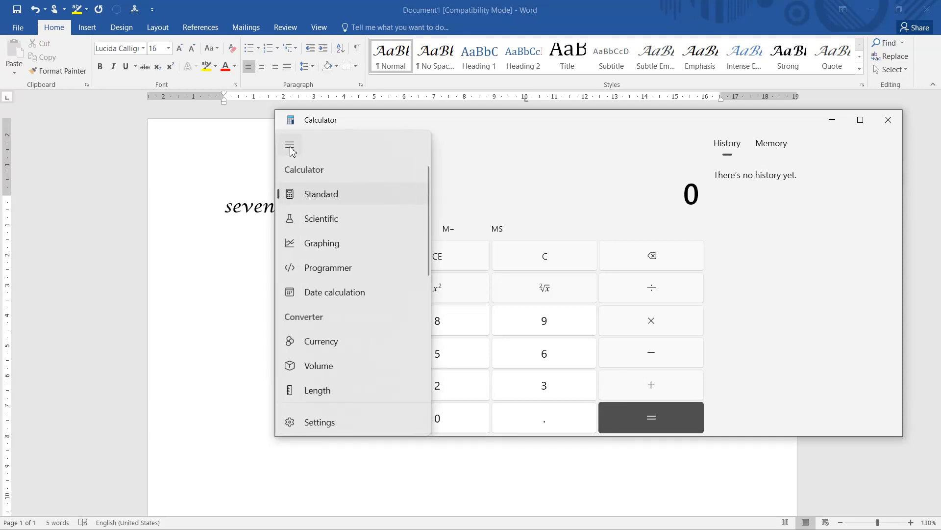
pyautogui.click(315, 222)
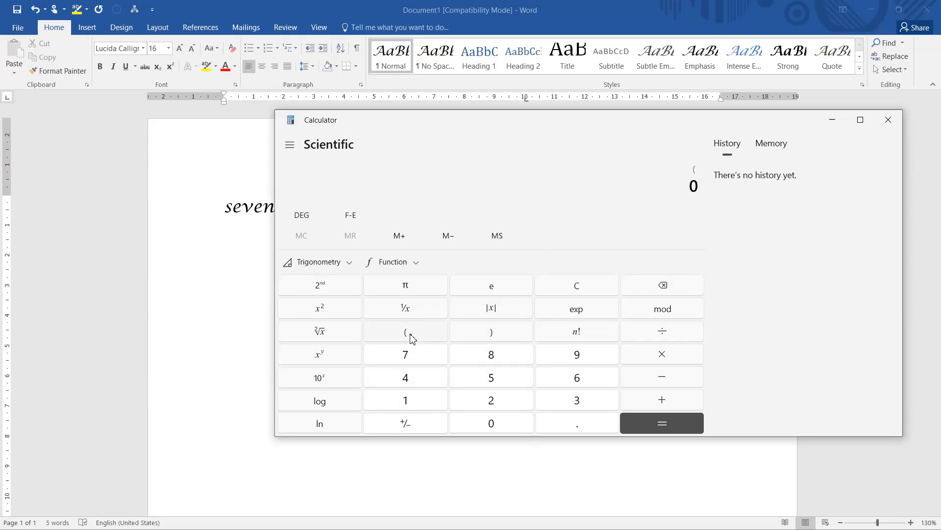
pyautogui.click(405, 398)
pyautogui.click(496, 380)
pyautogui.click(886, 120)
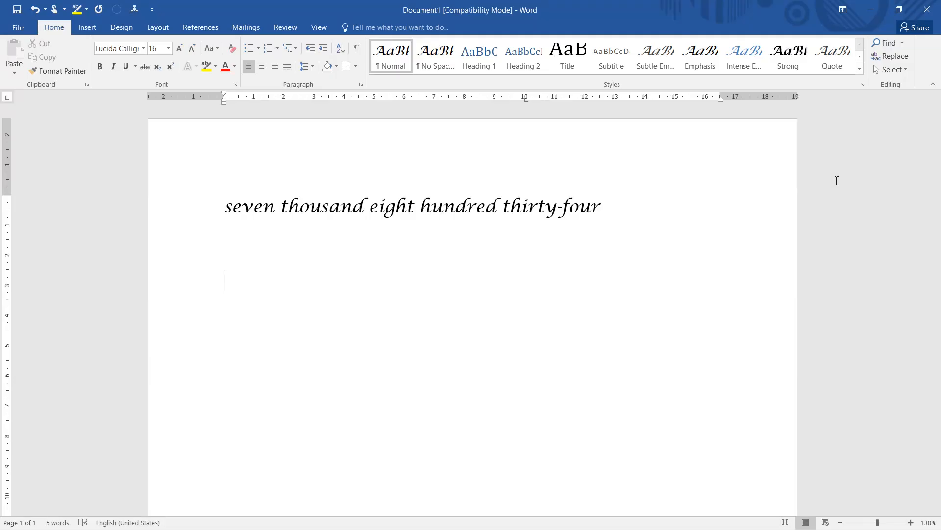
# - Insert a formula field with the code =15/5-3 at the cursor and update it
pyautogui.hotkey('ctrl', 'F9')
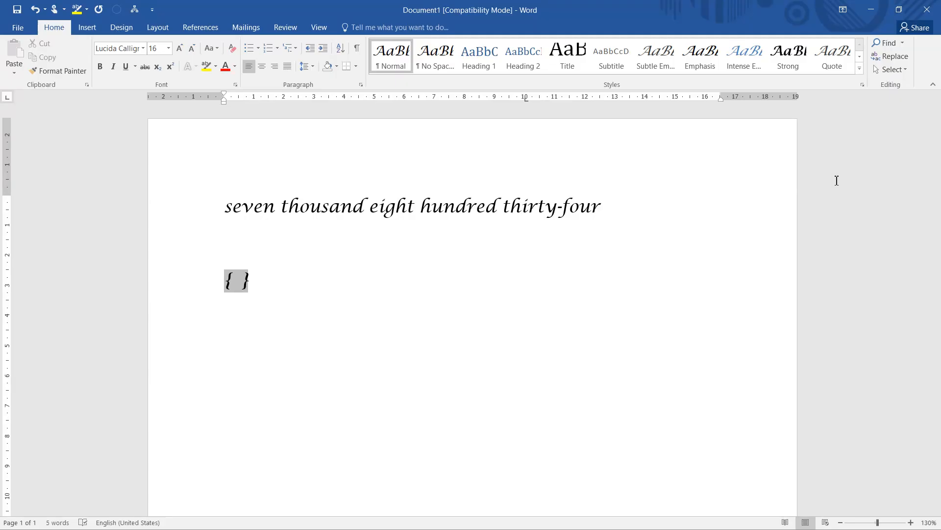
pyautogui.write('=(15')
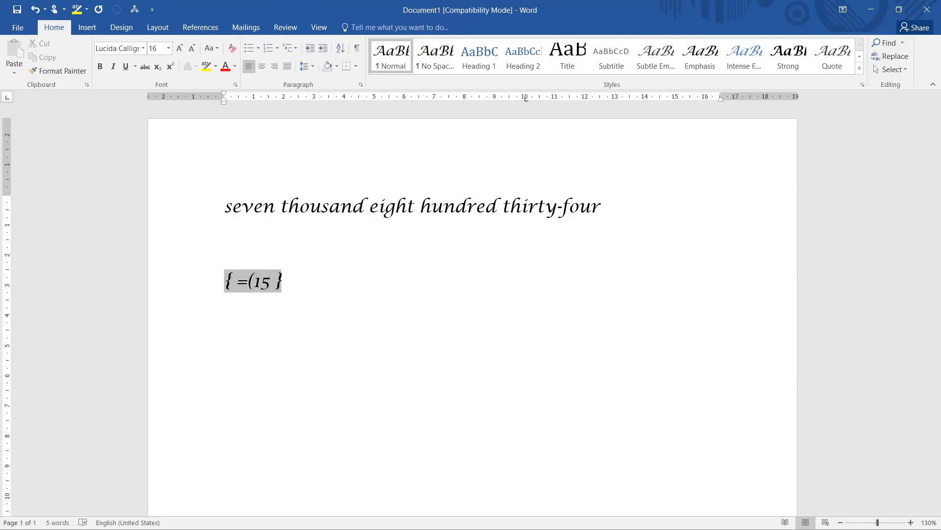
pyautogui.press('BackSpace')
pyautogui.press('BackSpace')
pyautogui.press('BackSpace')
pyautogui.write('15/5-3')
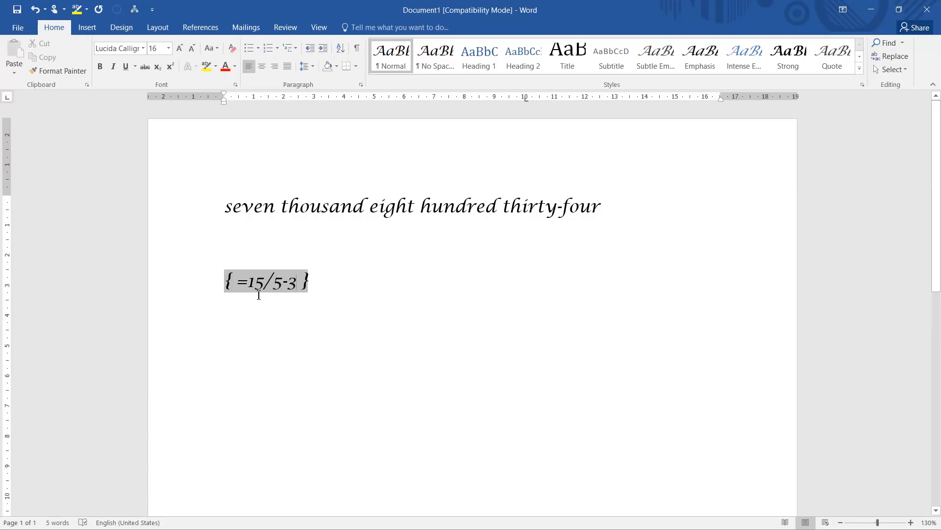
pyautogui.rightClick(297, 283)
pyautogui.click(328, 355)
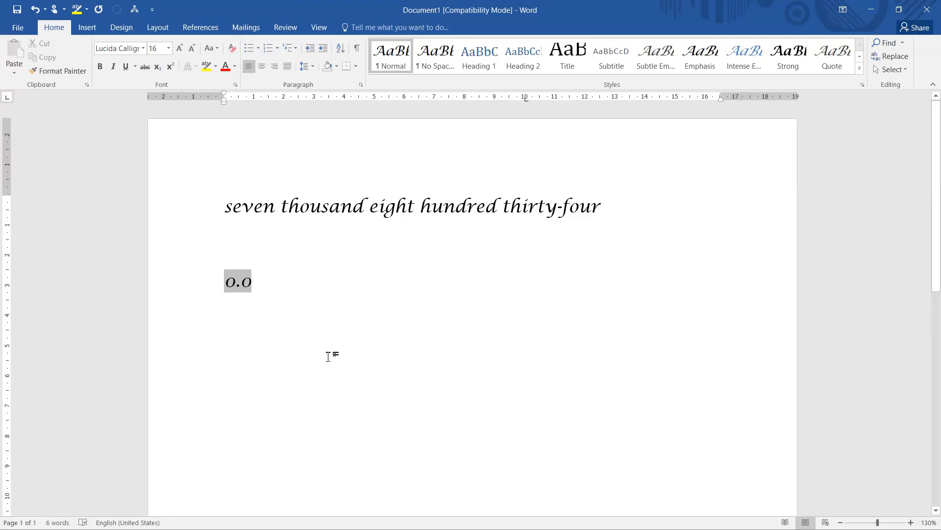
# - Reveal the formula's field code, change it to =15/(5-3), and update the field
pyautogui.hotkey('shift', 'F9')
pyautogui.click(276, 284)
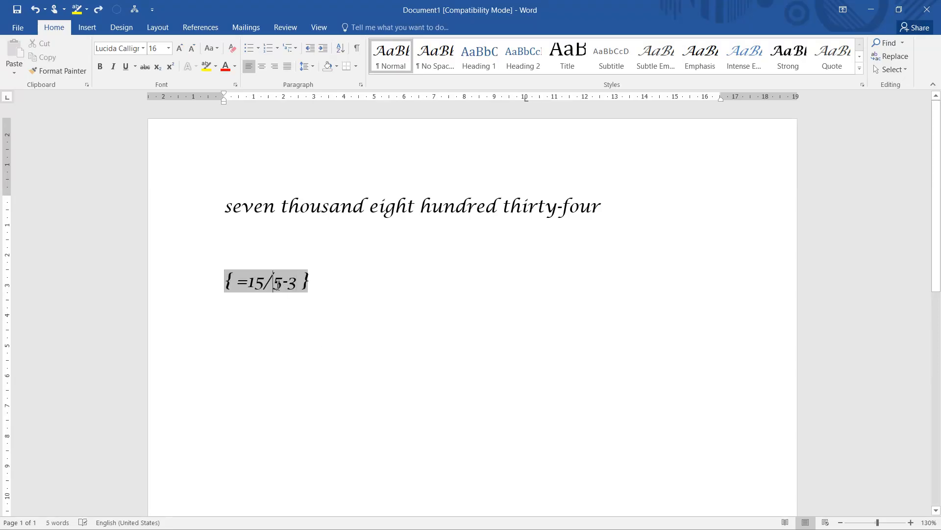
pyautogui.write('(')
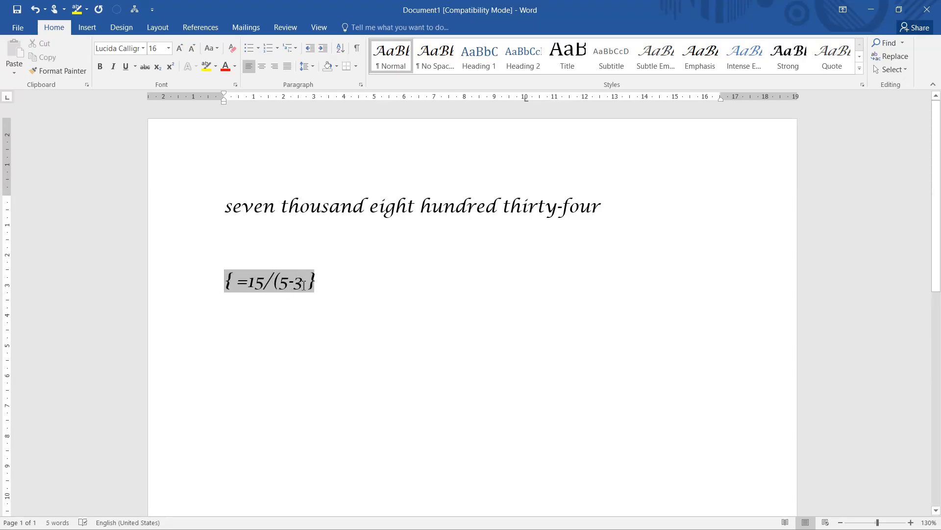
pyautogui.click(304, 285)
pyautogui.write(')')
pyautogui.rightClick(309, 281)
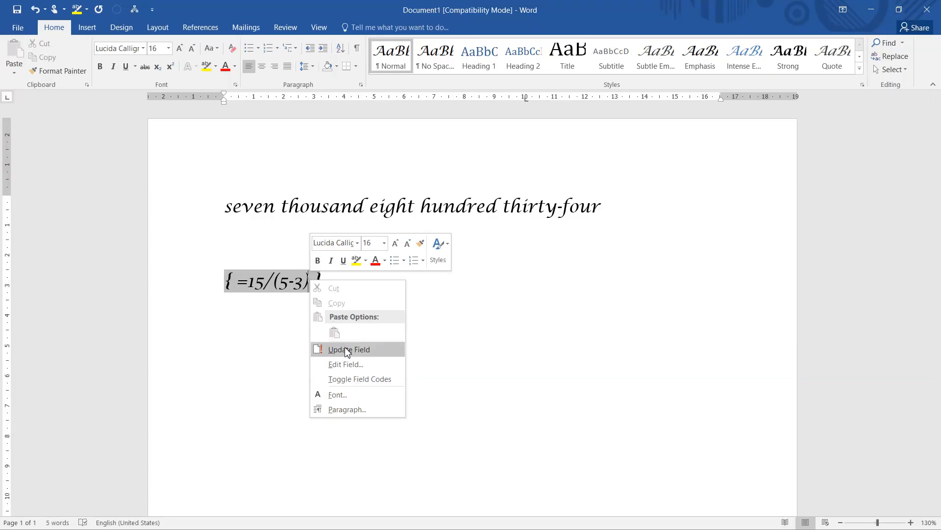
pyautogui.click(346, 349)
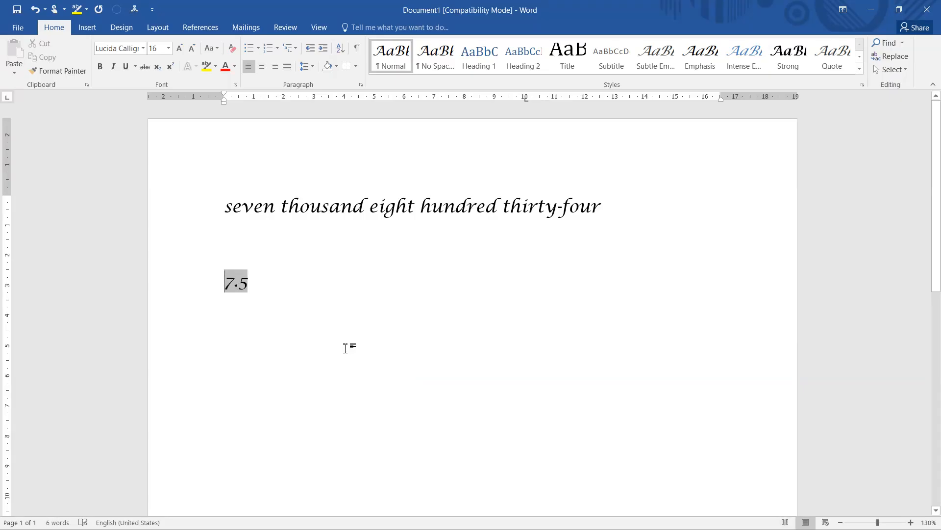
# - Insert a field with the code =535\*cardtext on a new line below the calculated result and update it
pyautogui.click(260, 285)
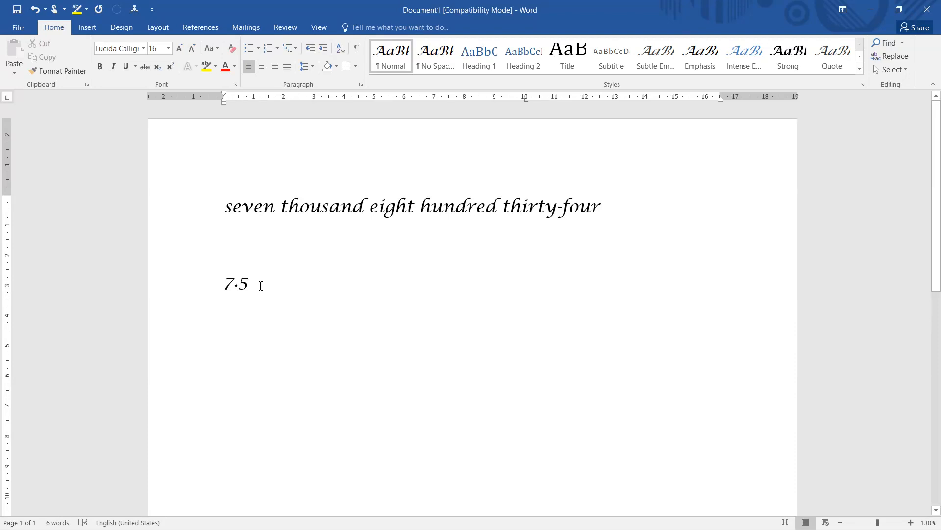
pyautogui.press('Return')
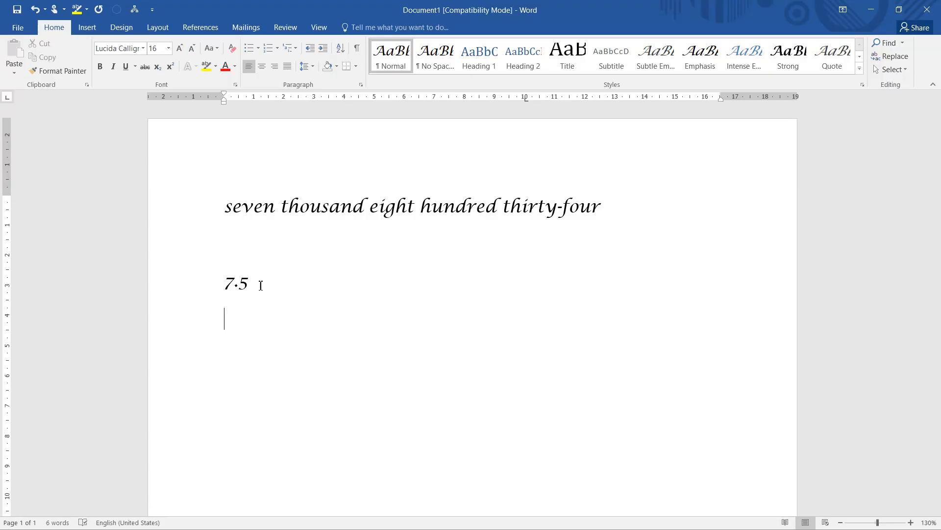
pyautogui.hotkey('ctrl', 'F9')
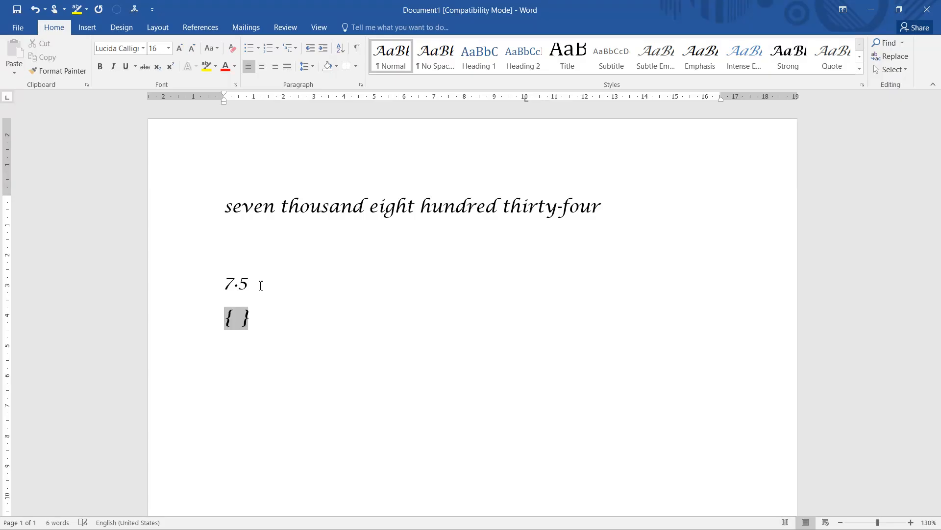
pyautogui.write('=')
pyautogui.write('535 ')
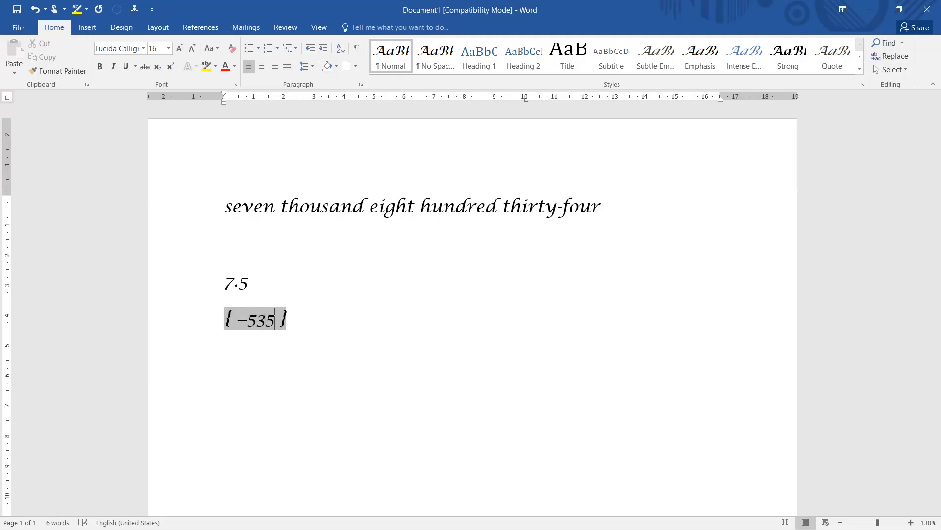
pyautogui.write('\\')
pyautogui.write('*ca')
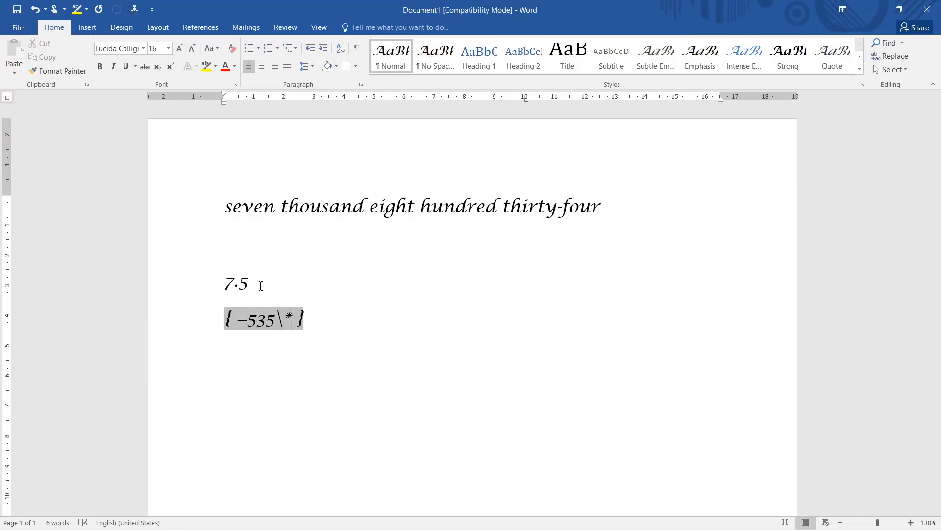
pyautogui.write('rdtext')
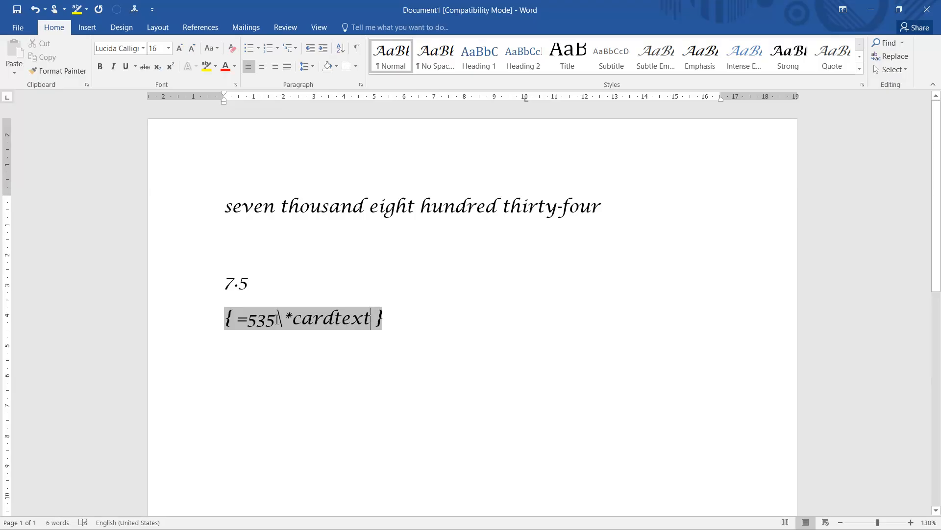
pyautogui.moveTo(275, 319); pyautogui.dragTo(345, 316)
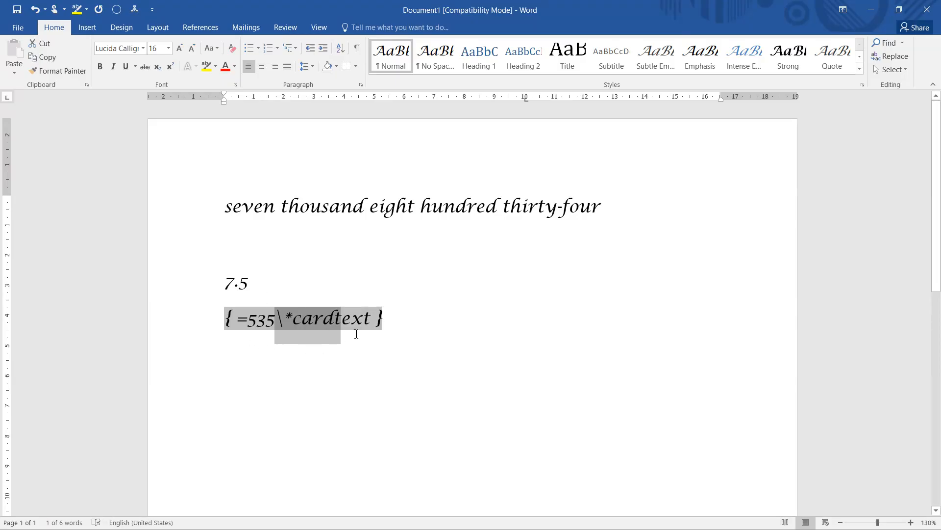
pyautogui.click(376, 319)
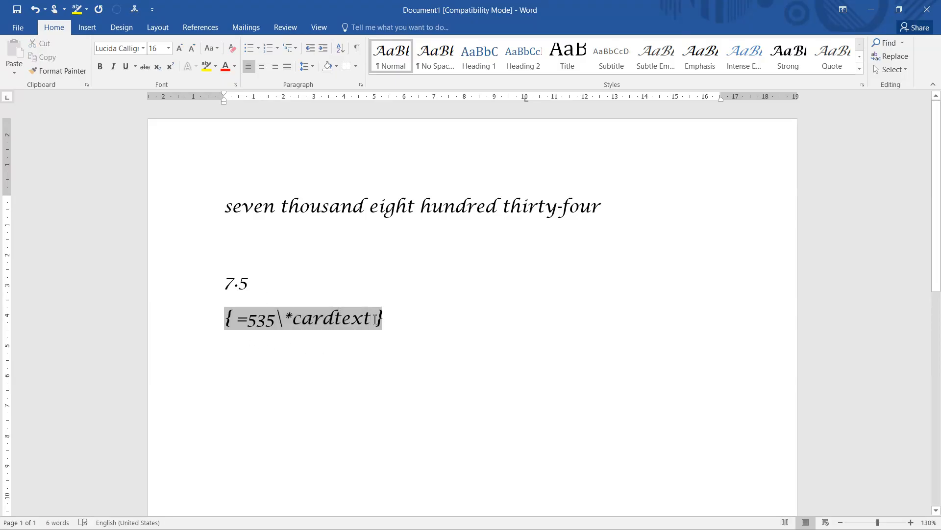
pyautogui.rightClick(376, 320)
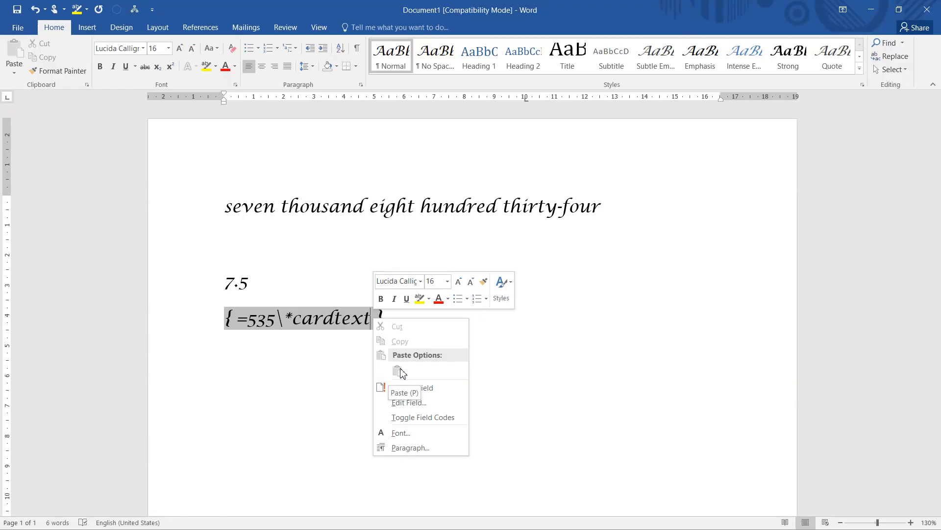
pyautogui.click(410, 388)
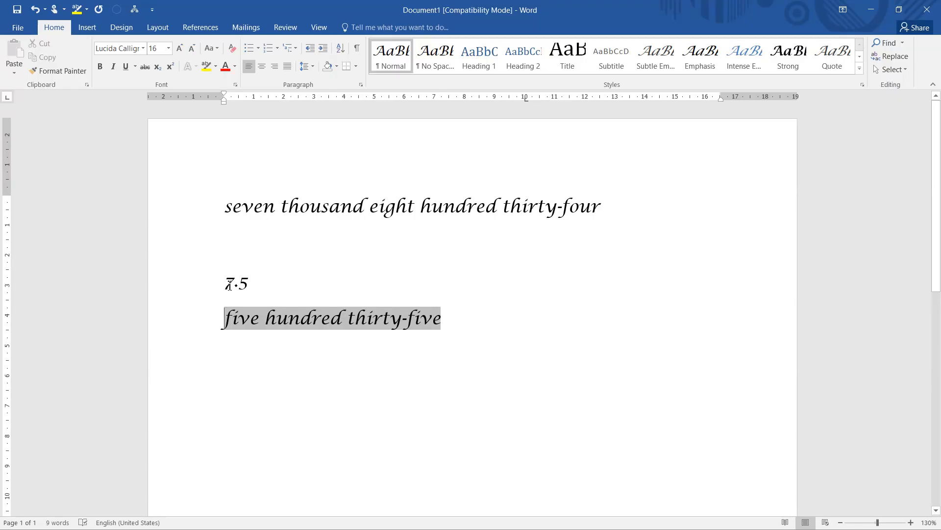
# - Select the calculated 7.5 result and bring up the Windows taskbar
pyautogui.click(242, 284)
pyautogui.moveTo(242, 284); pyautogui.dragTo(254, 282)
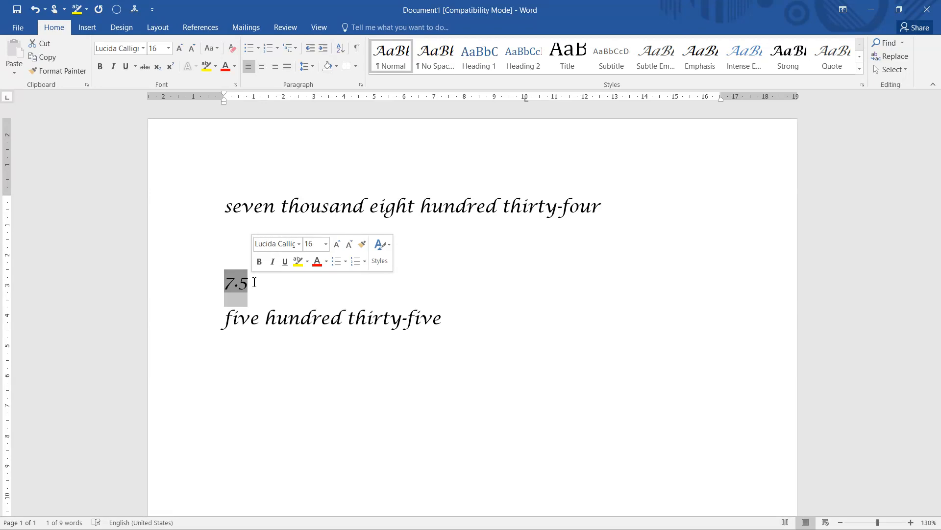
pyautogui.press('super')
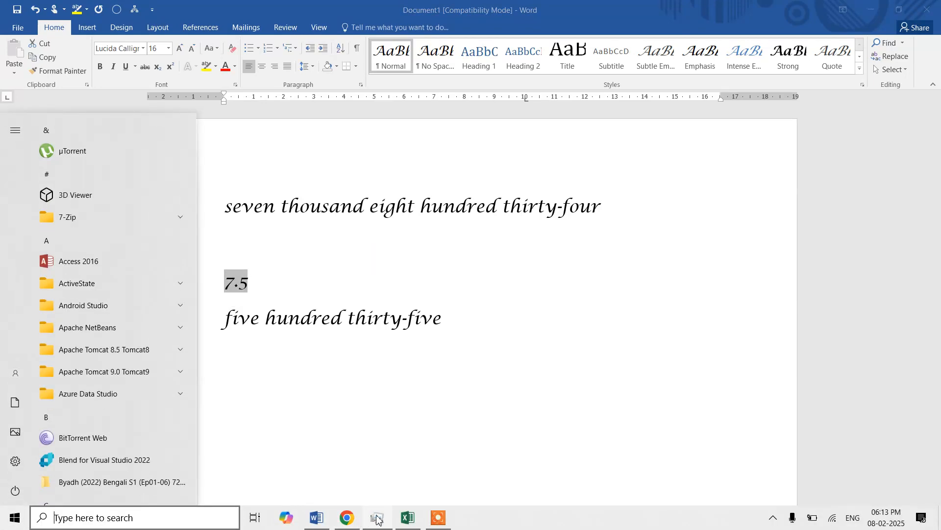